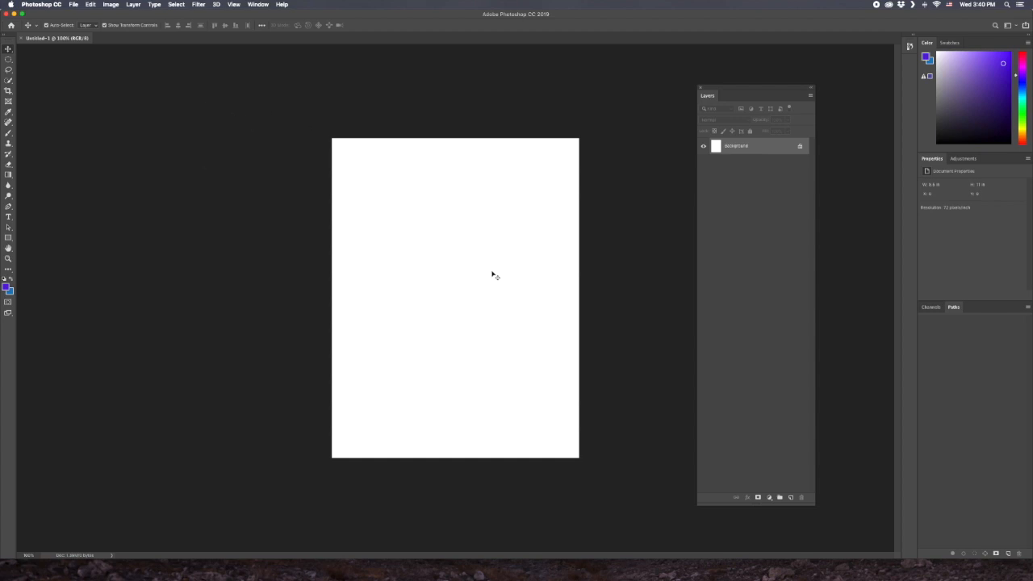
Open the photo IMG_0277.JPG from the Downloads folder
click(73, 5)
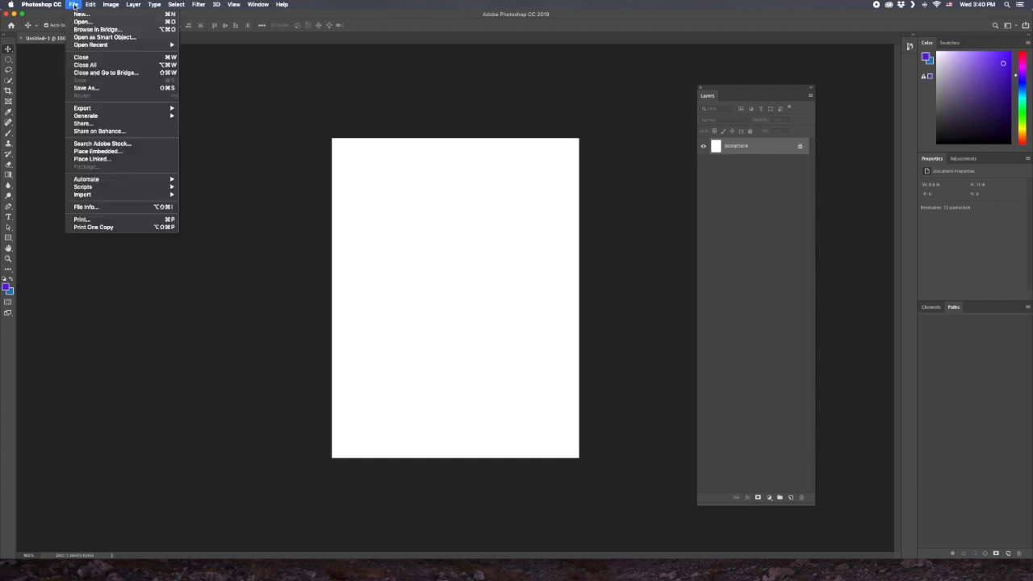
click(83, 22)
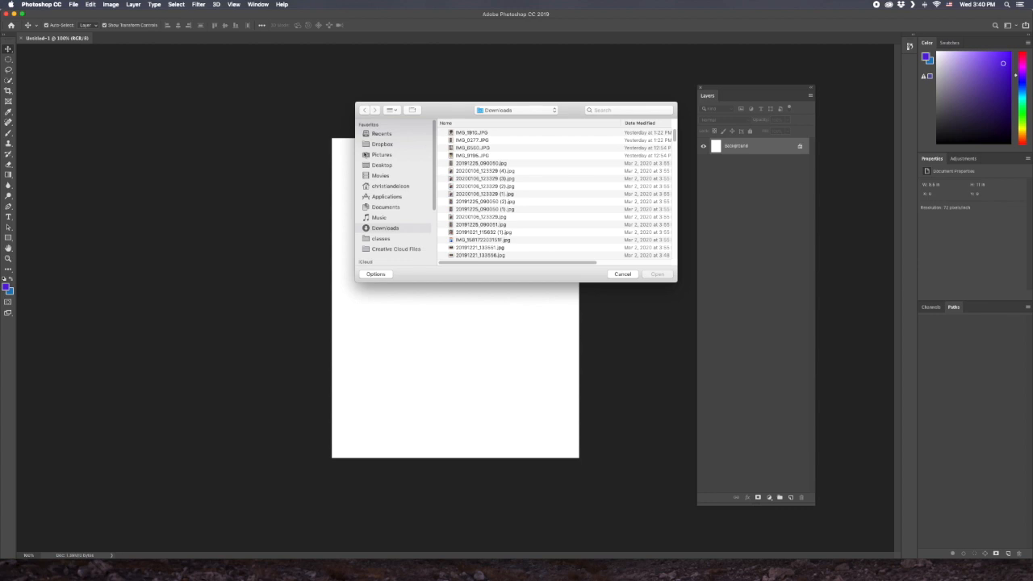
scroll(470, 151, up, 1)
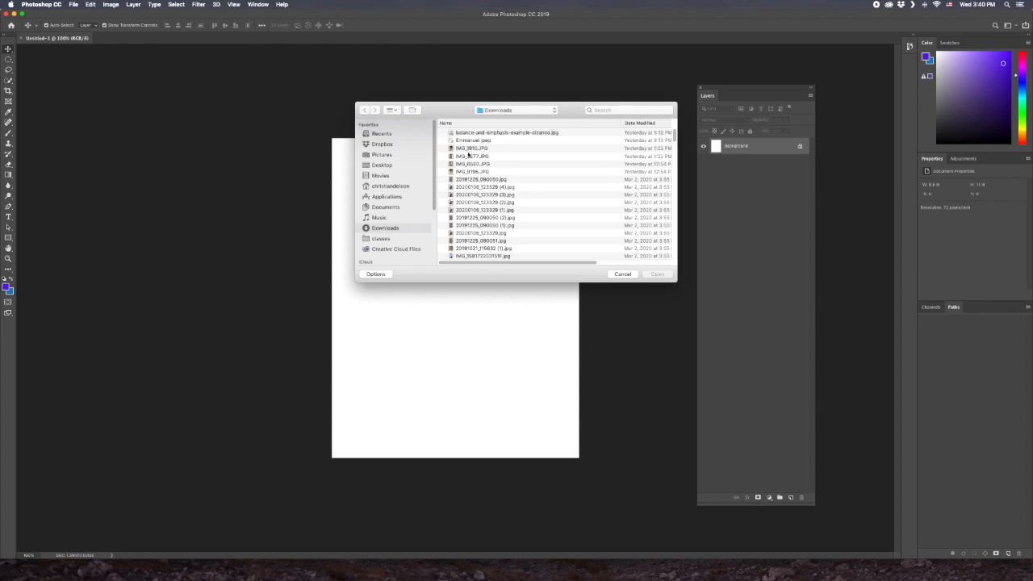
click(467, 156)
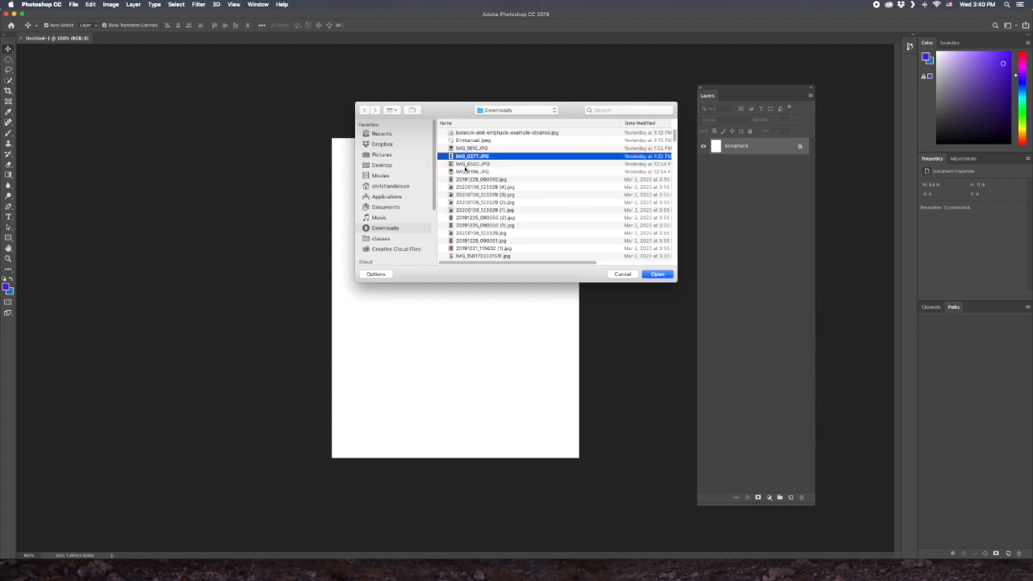
click(447, 131)
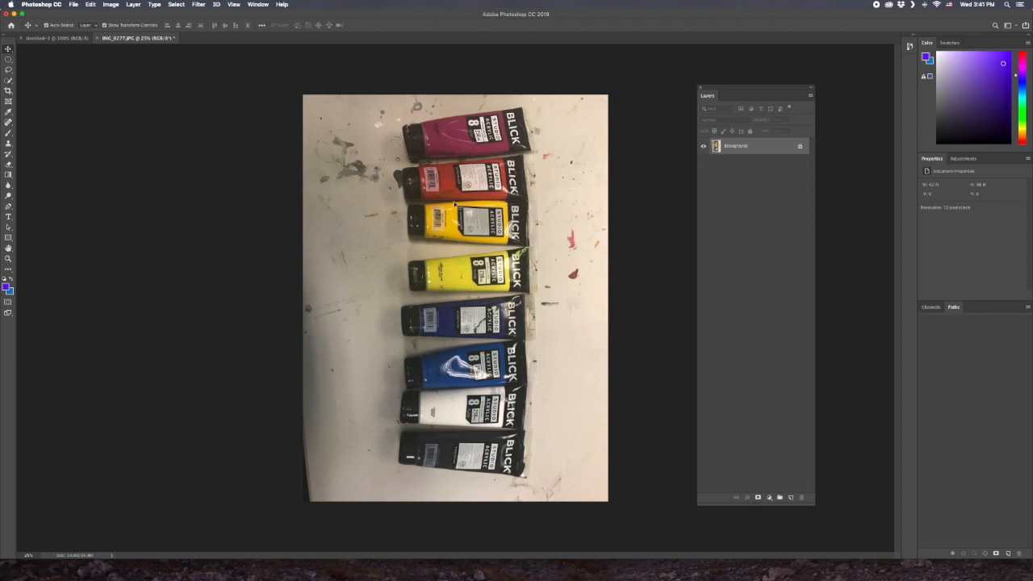
Bring the paint tube photo into the blank Untitled-1 document as a new layer
click(69, 40)
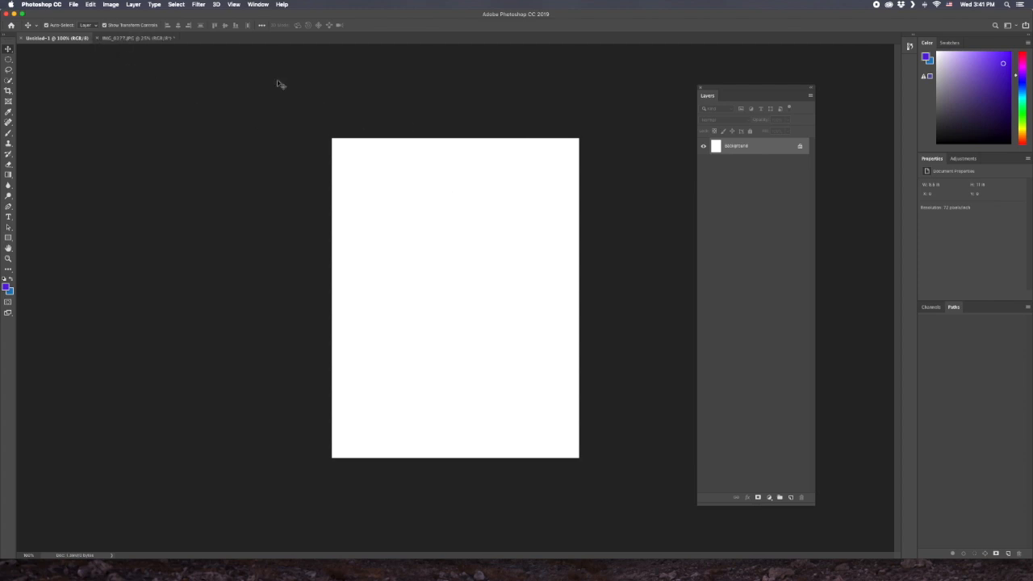
click(123, 39)
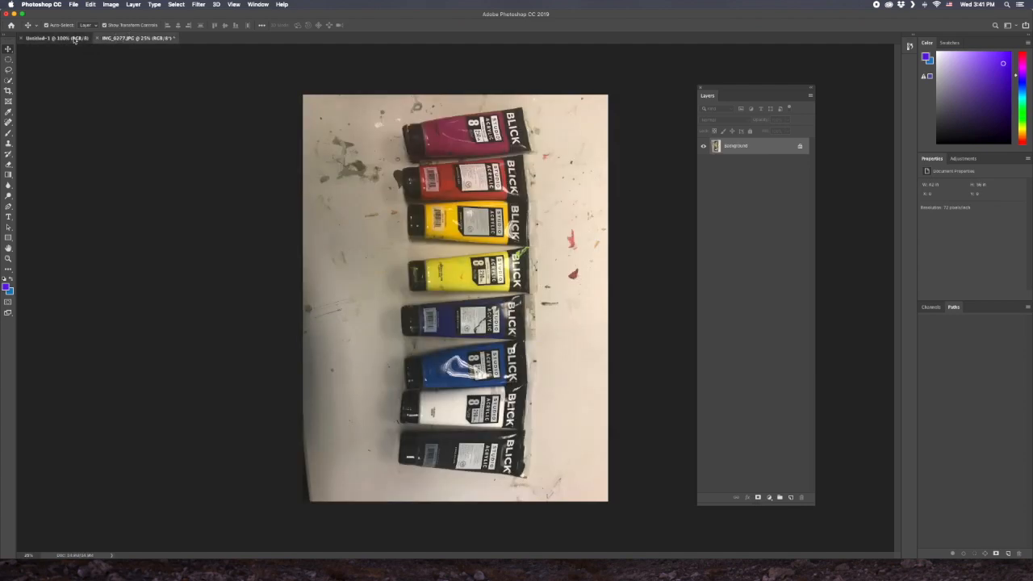
click(75, 39)
click(115, 39)
drag(434, 157, 422, 214)
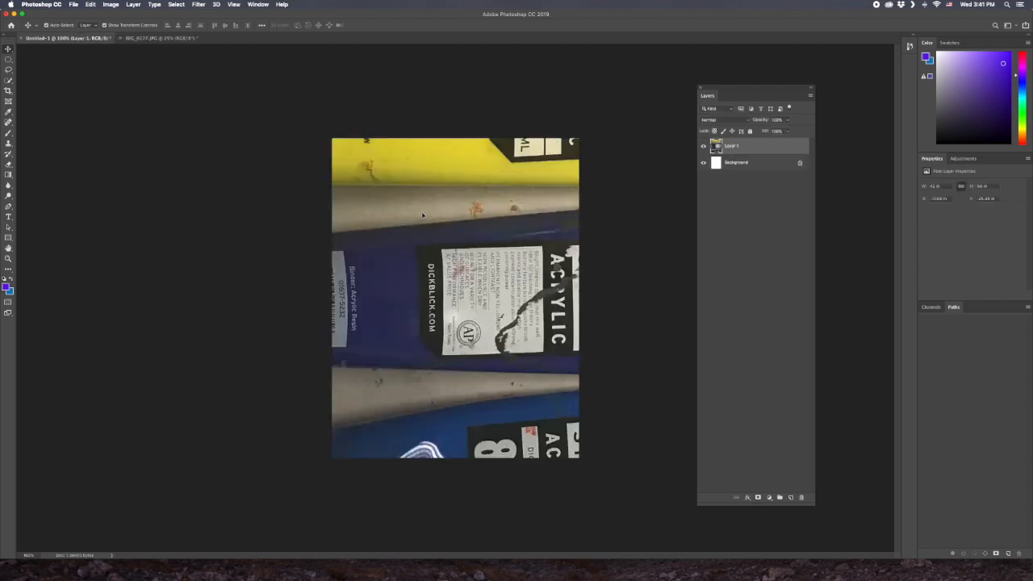
Move the oversized photo layer up and across the canvas until its lower-left corner can be reached
drag(378, 314, 500, 228)
drag(501, 335, 496, 266)
drag(496, 331, 486, 252)
drag(471, 330, 492, 236)
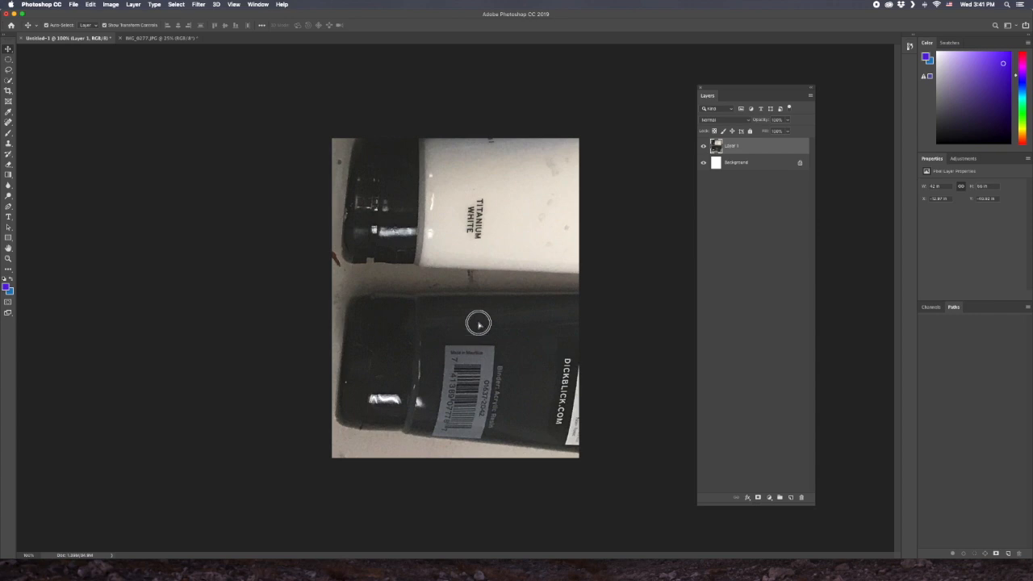
drag(473, 330, 478, 266)
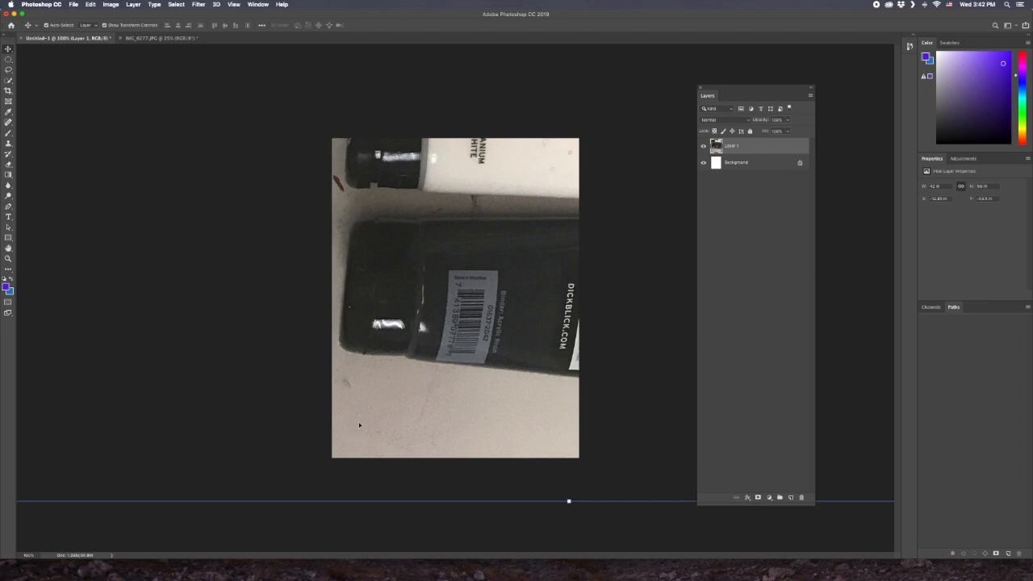
drag(390, 311, 562, 306)
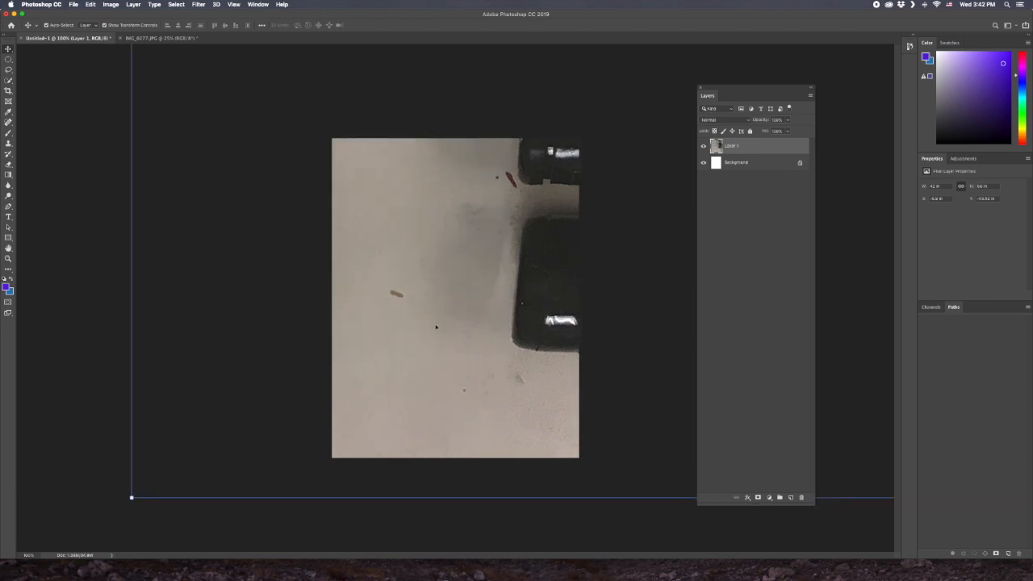
drag(433, 326, 447, 322)
Scale the photo layer proportionally to about 25% and position it over the whole canvas
key(ctrl+t)
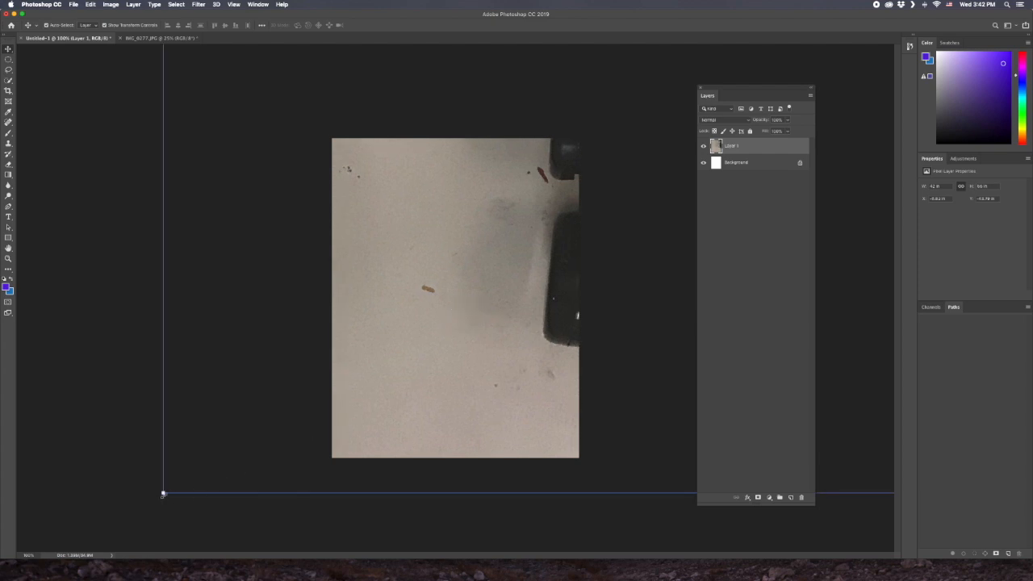
drag(163, 494, 556, 243)
drag(507, 72, 347, 392)
drag(267, 459, 231, 512)
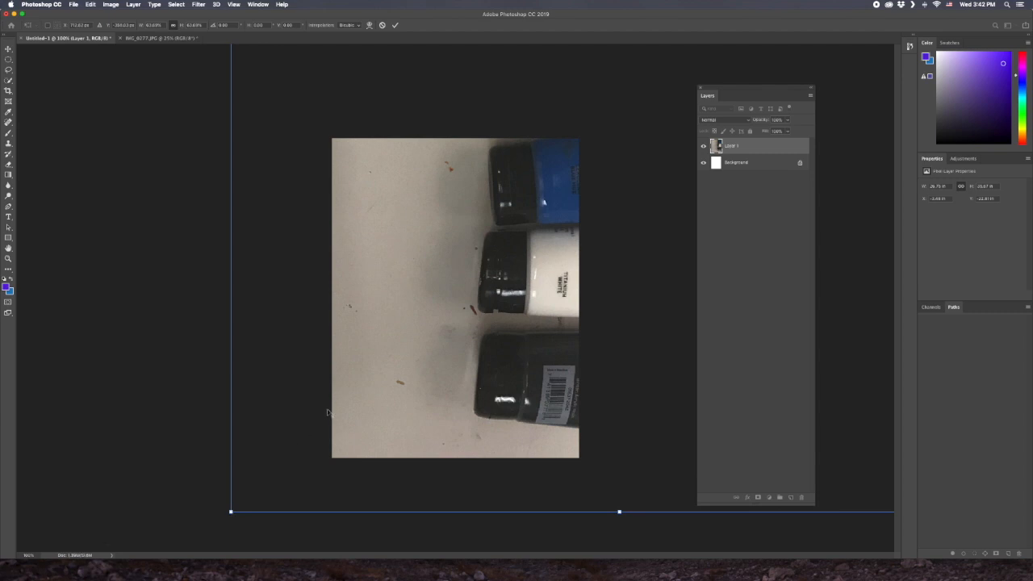
scroll(330, 413, down, 10)
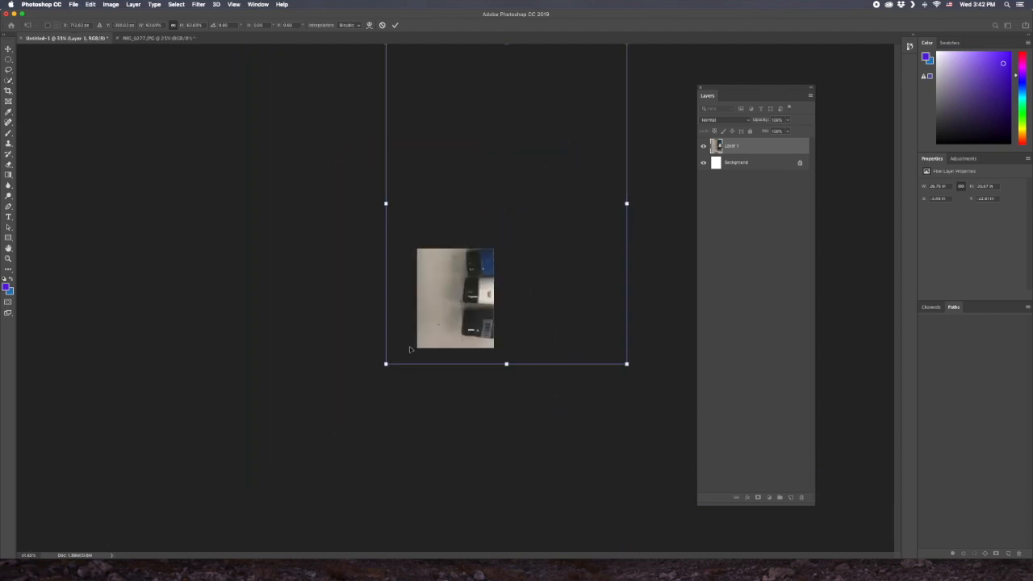
drag(482, 251, 416, 319)
drag(627, 44, 487, 243)
drag(472, 302, 489, 299)
key(Return)
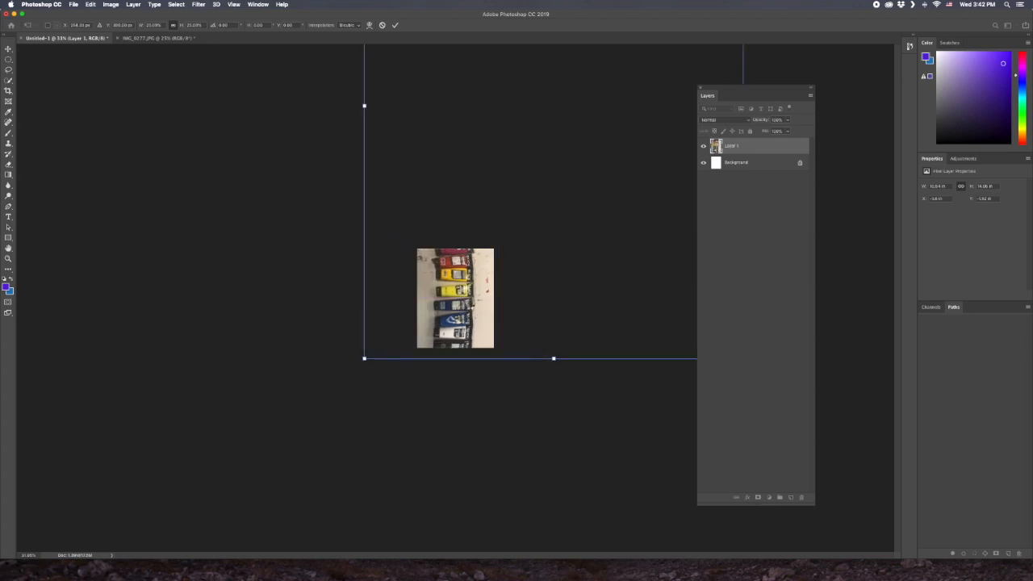
Reposition the photo layer and scale it down to about 9.2 by 12.2 in so all the paint tubes fit on the canvas
scroll(463, 315, up, 8)
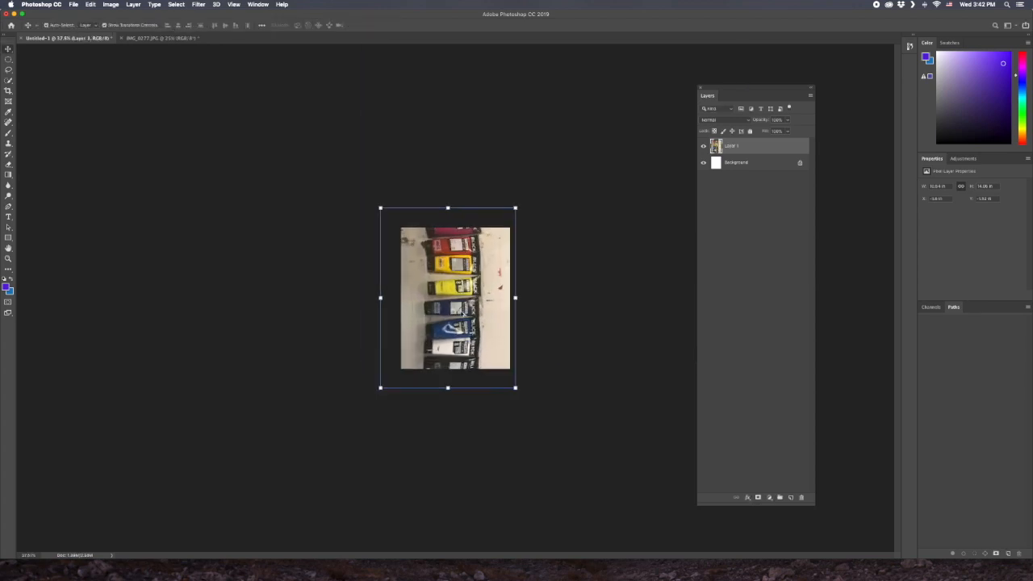
scroll(464, 314, up, 3)
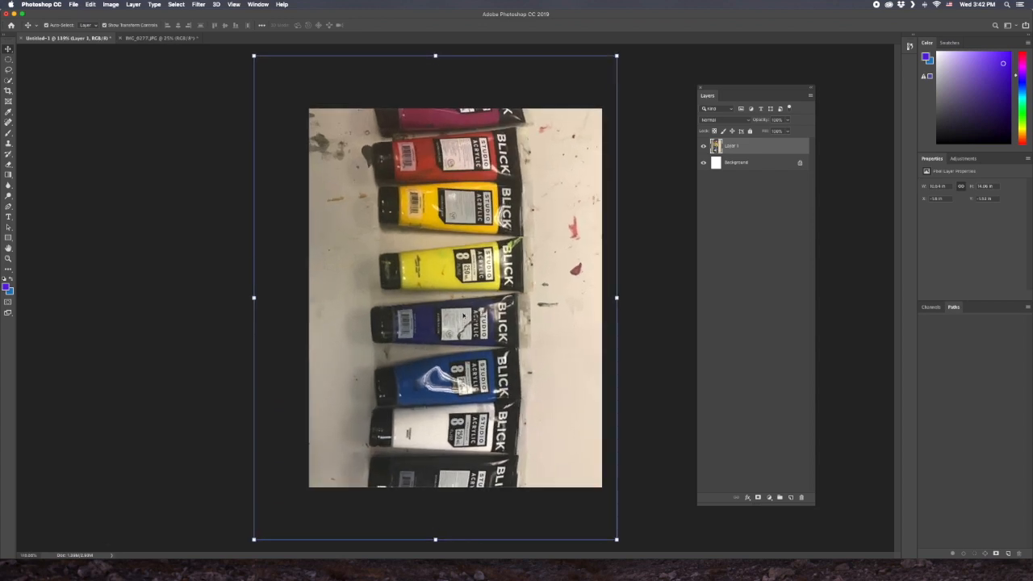
scroll(464, 314, up, 1)
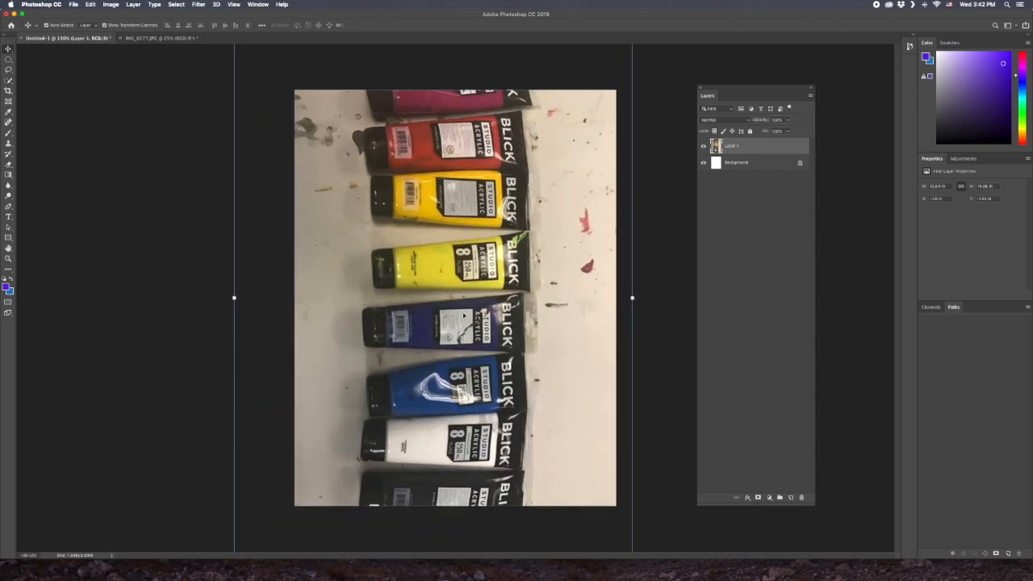
drag(452, 347, 473, 334)
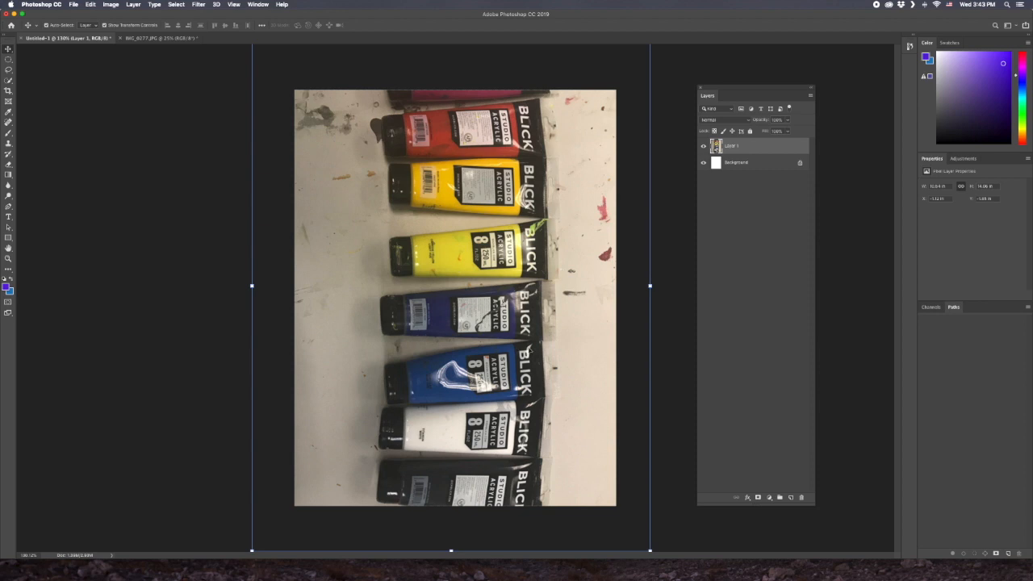
key(super+minus)
drag(610, 79, 570, 128)
drag(529, 206, 544, 204)
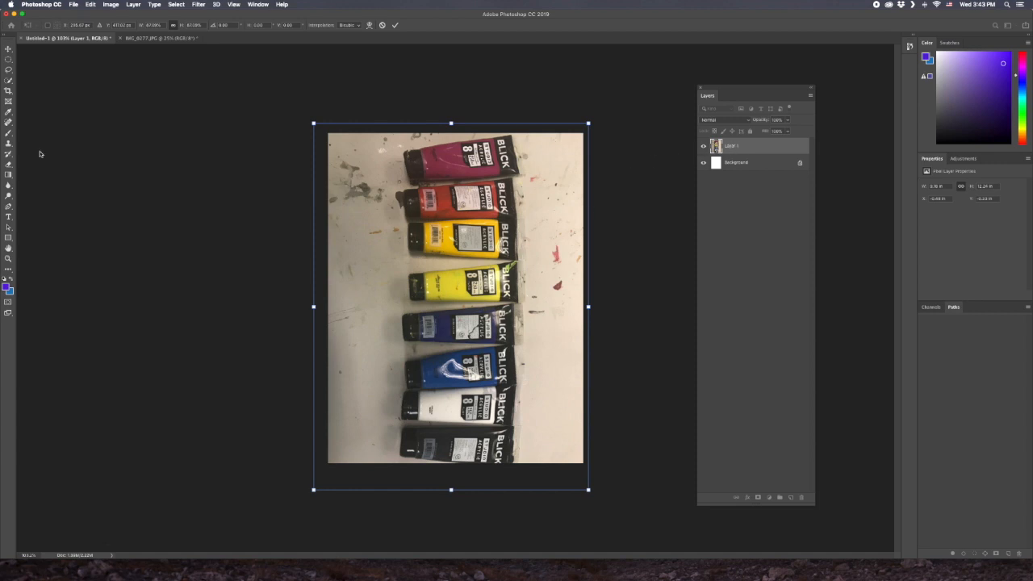
Select a circle about 5.24 in across over the red, orange, yellow and purple tubes with the Elliptical Marquee tool
click(8, 60)
click(8, 60)
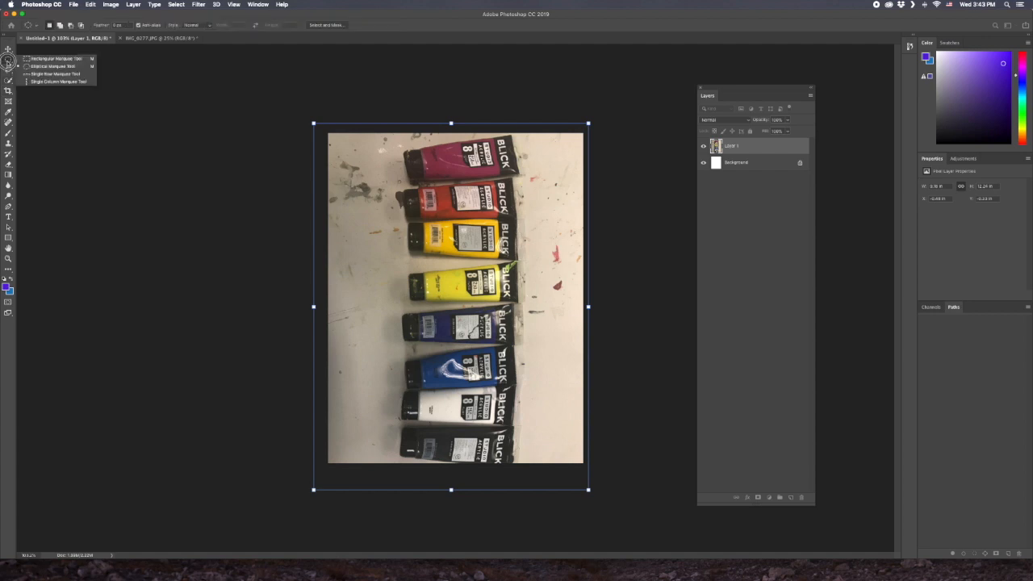
click(41, 65)
mouse_move(382, 193)
mouse_down()
mouse_move(544, 355)
mouse_move(538, 346)
mouse_up()
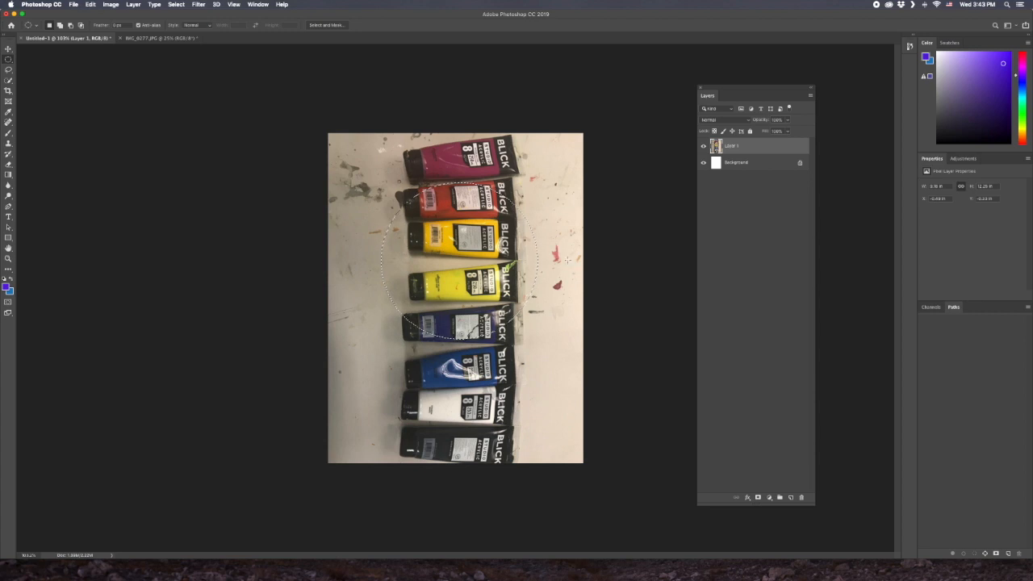
Copy the circular selection onto a new layer and check the cutout by temporarily hiding the original photo layer
key(super+c)
key(super+v)
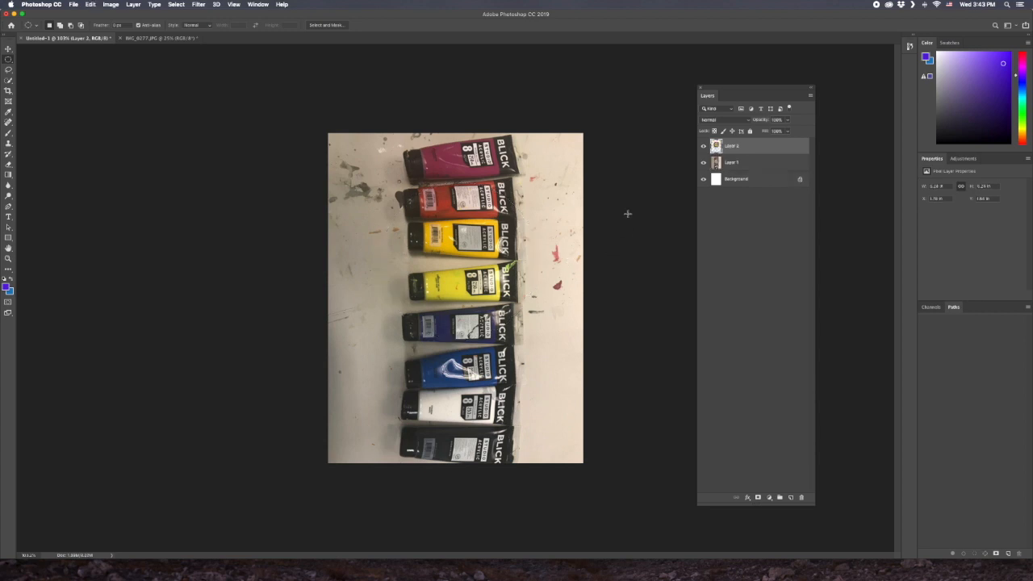
click(703, 162)
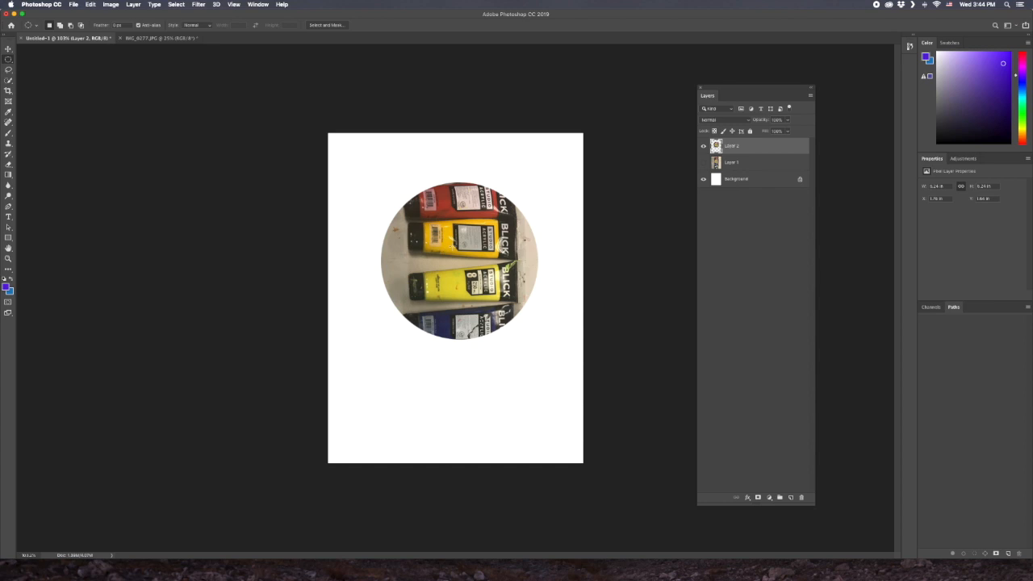
click(703, 162)
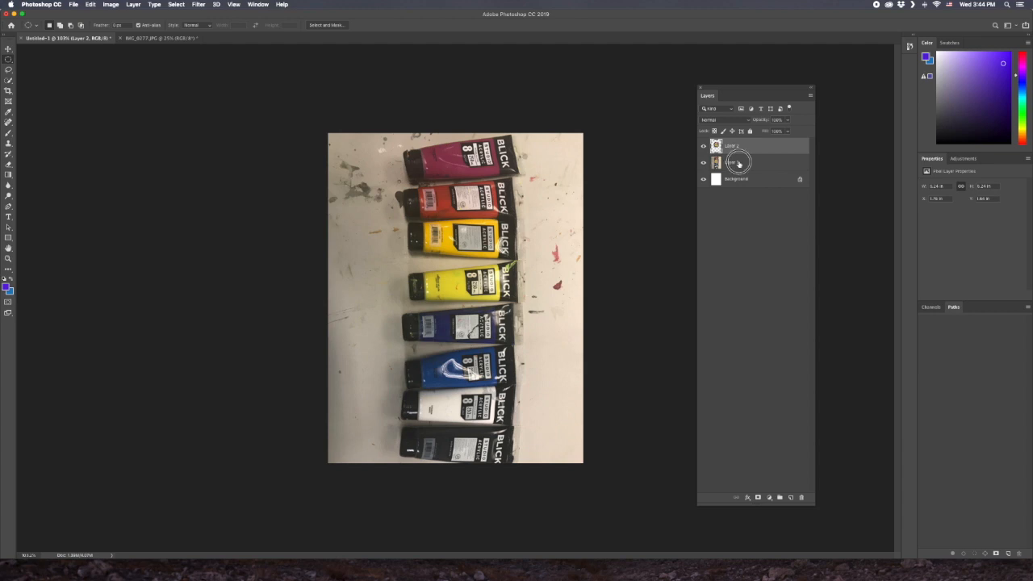
Copy a circle about 3.67 in across over the blue, white and black tube ends from Layer 1 to a new layer, then hide Layer 1
click(738, 164)
mouse_move(361, 340)
mouse_down()
mouse_move(428, 384)
mouse_move(471, 447)
mouse_up()
drag(447, 399, 529, 399)
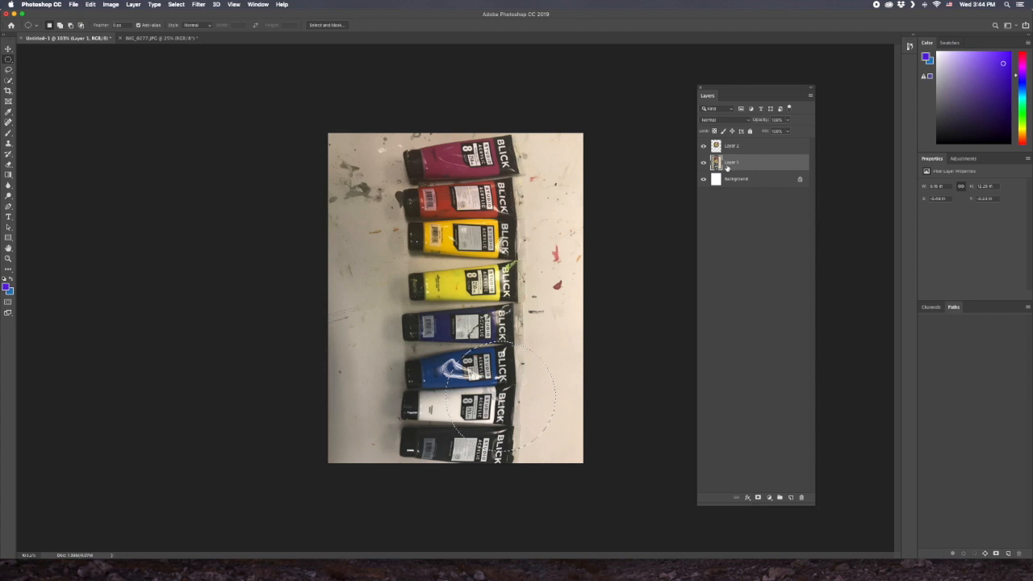
key(ctrl+j)
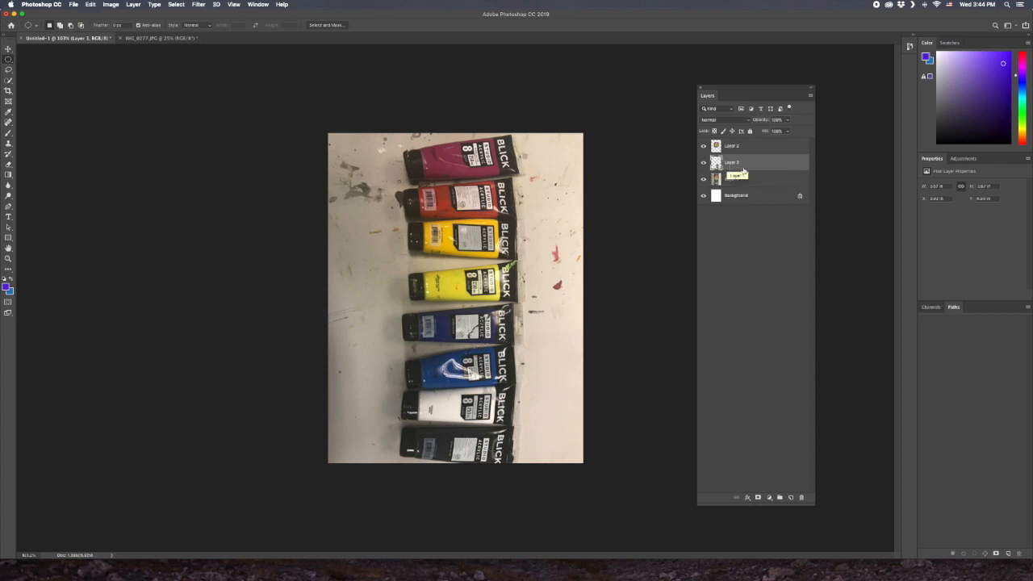
click(703, 179)
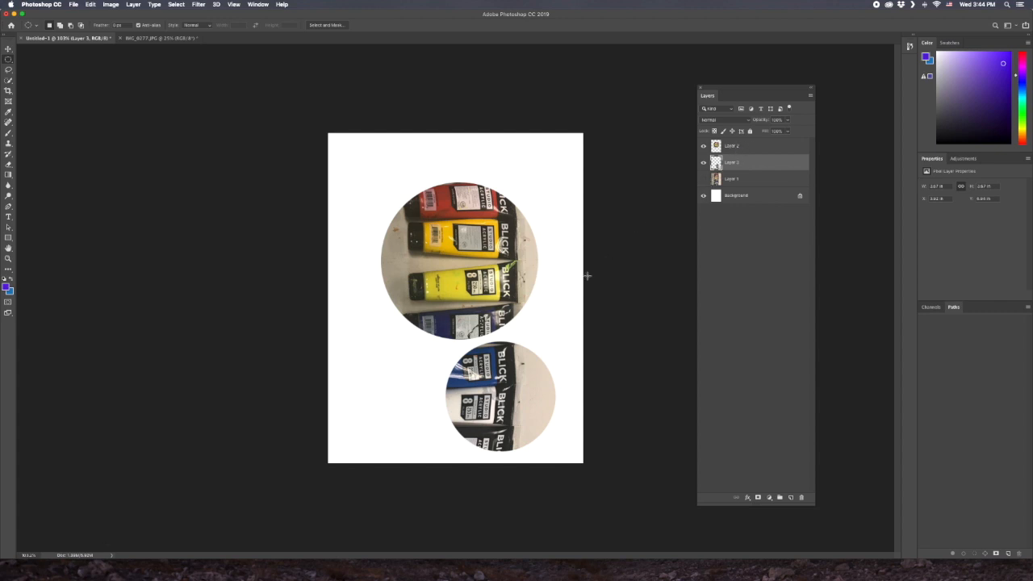
Move the small circle to the upper left, overlap it with the large circle, and place Layer 2 beneath Layer 3
click(9, 49)
drag(499, 374, 427, 221)
drag(521, 265, 531, 289)
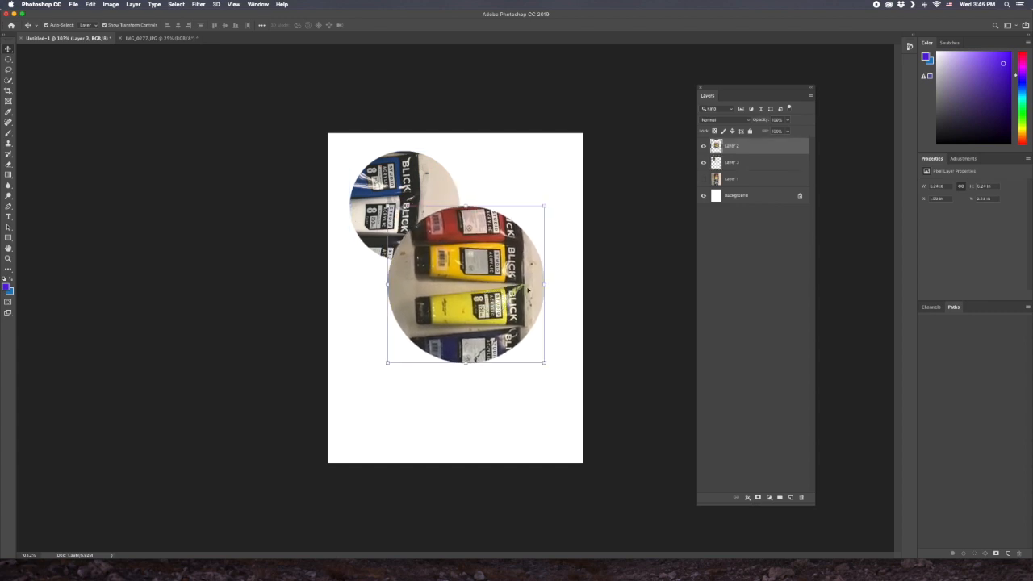
drag(761, 148, 761, 170)
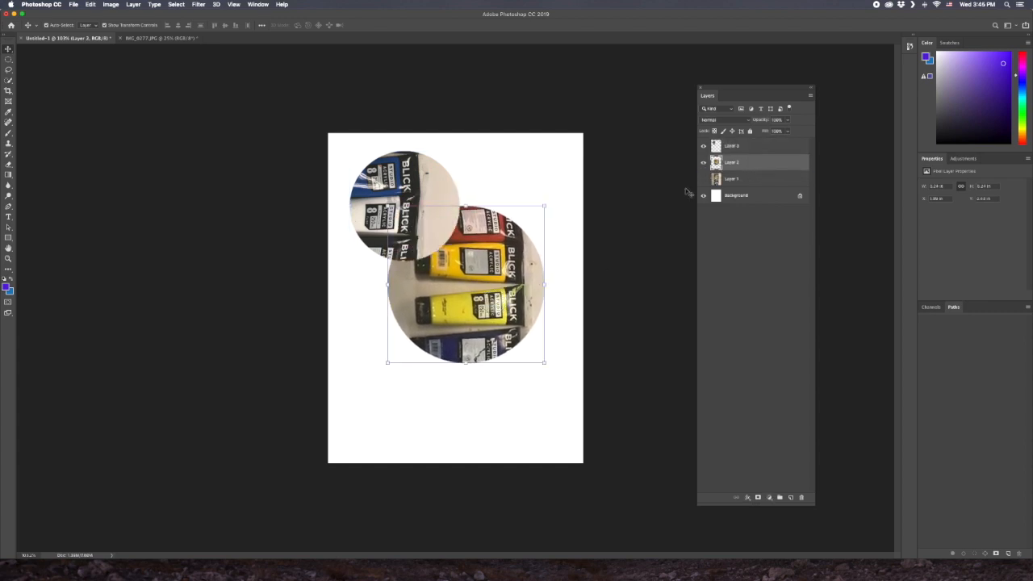
Center the small circle over the large one and rotate it counterclockwise by roughly 100 degrees
drag(431, 234, 490, 311)
key(ctrl+t)
drag(530, 316, 489, 238)
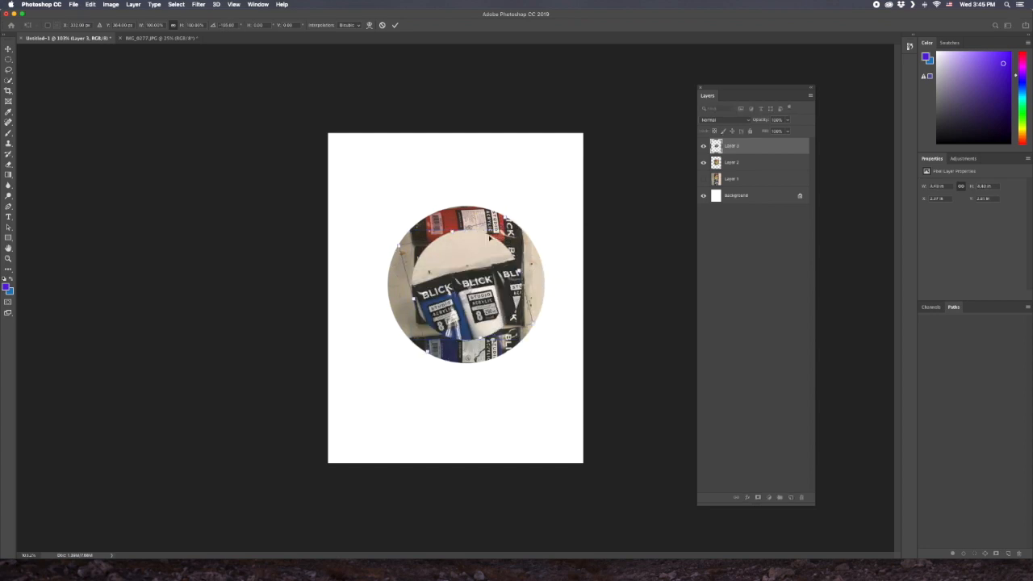
key(Return)
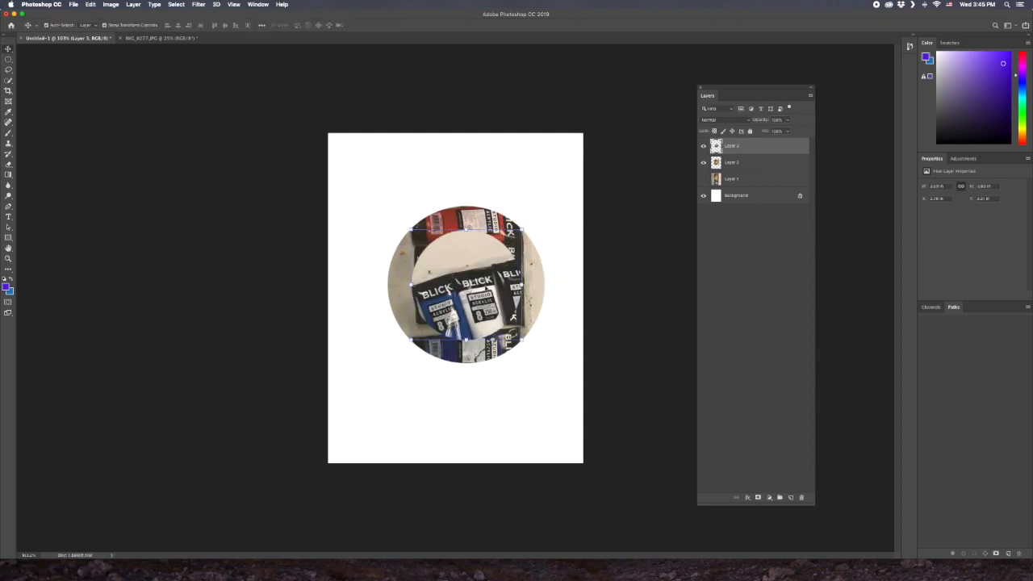
click(555, 339)
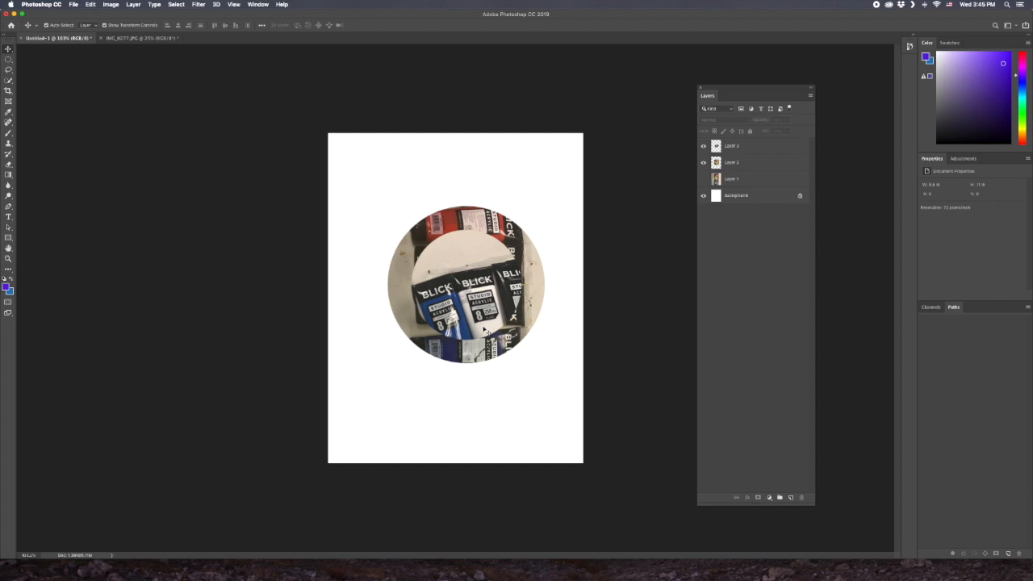
Separate the circles, placing the large one at the page's upper left and the small one at its lower right
drag(482, 305, 531, 416)
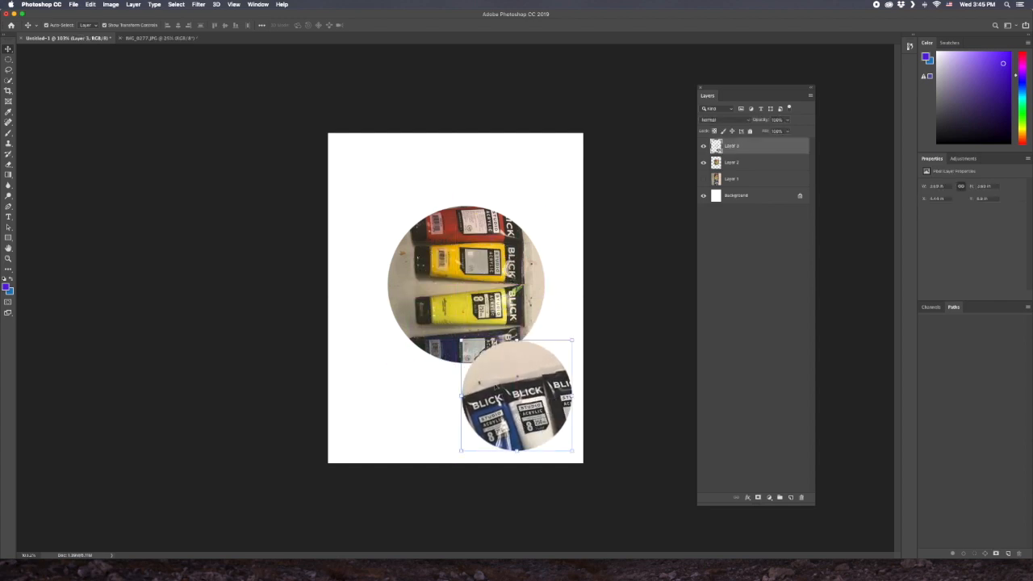
drag(481, 313, 450, 277)
drag(513, 372, 508, 365)
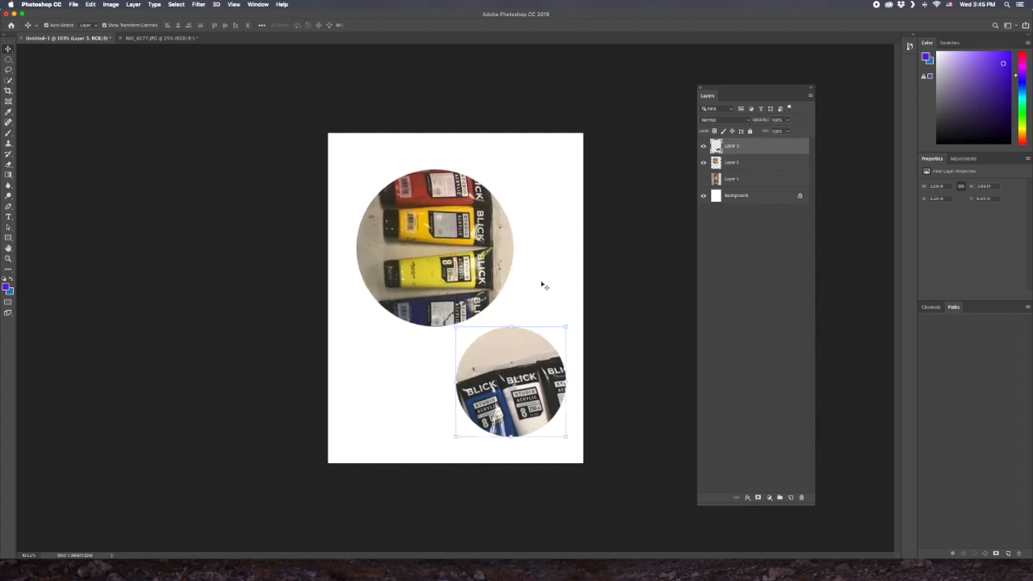